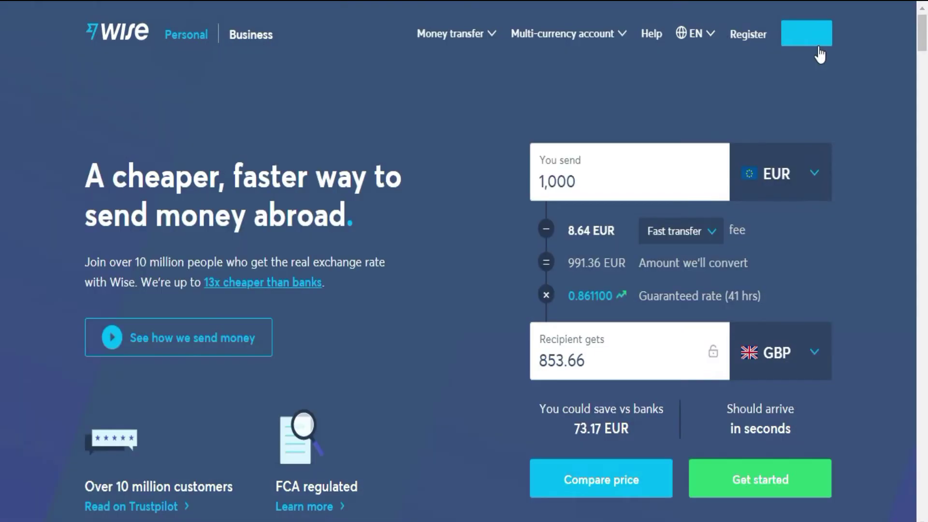
- Log in to the Wise account to reach the 1,000 USD to DKK send-money quote
left_click(817, 44)
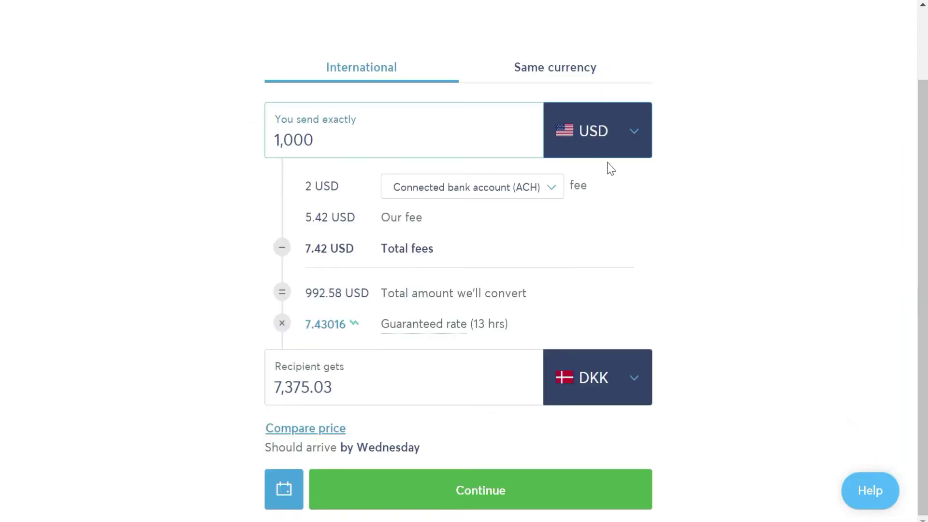
- Keep US dollars as the sending currency and choose Uruguayan pesos (UYU) for the recipient
left_click(608, 161)
type("us")
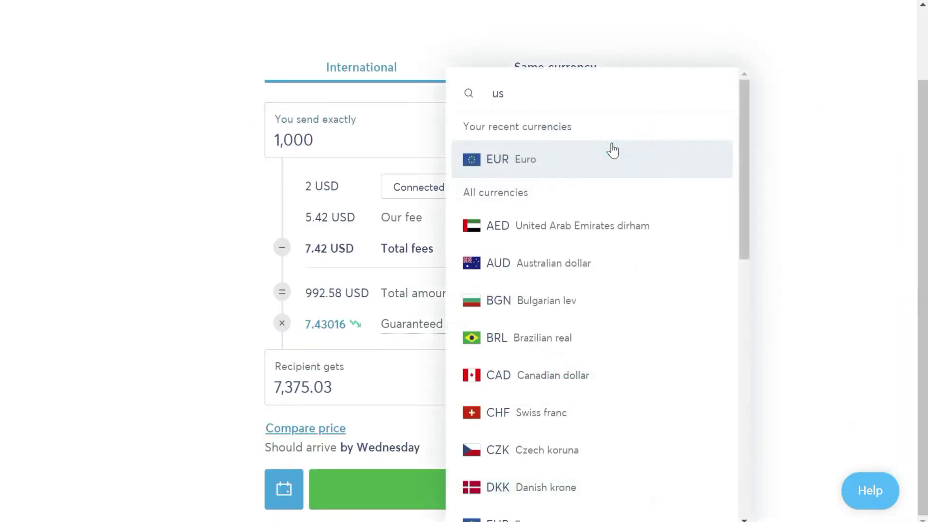
type("d")
left_click(559, 137)
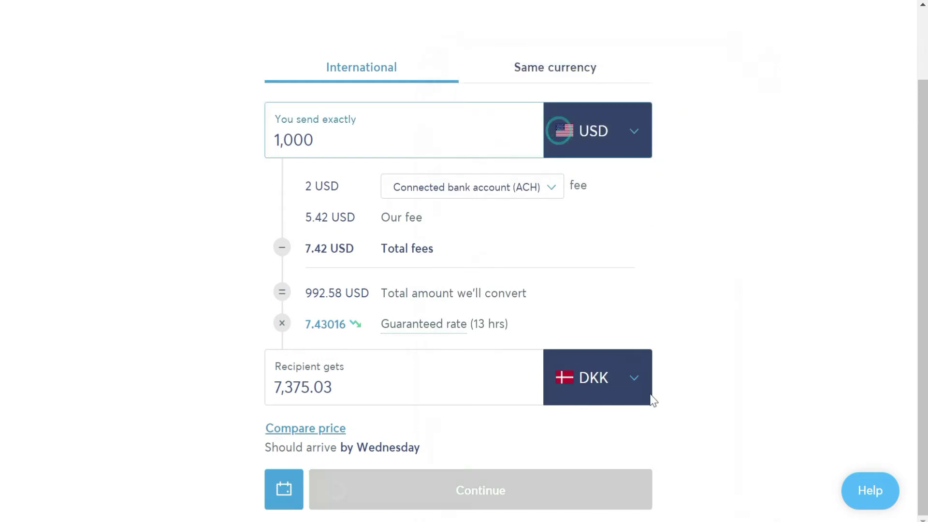
left_click(624, 386)
type("uru")
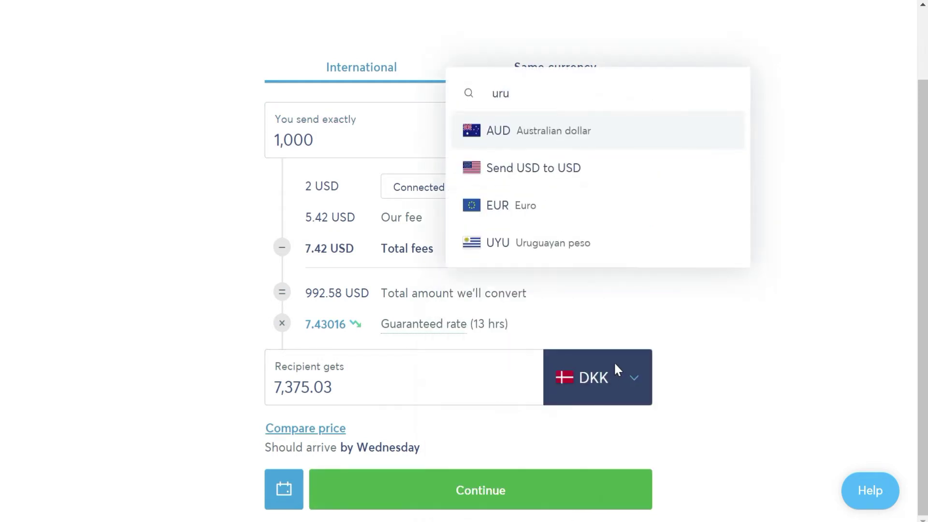
left_click(583, 259)
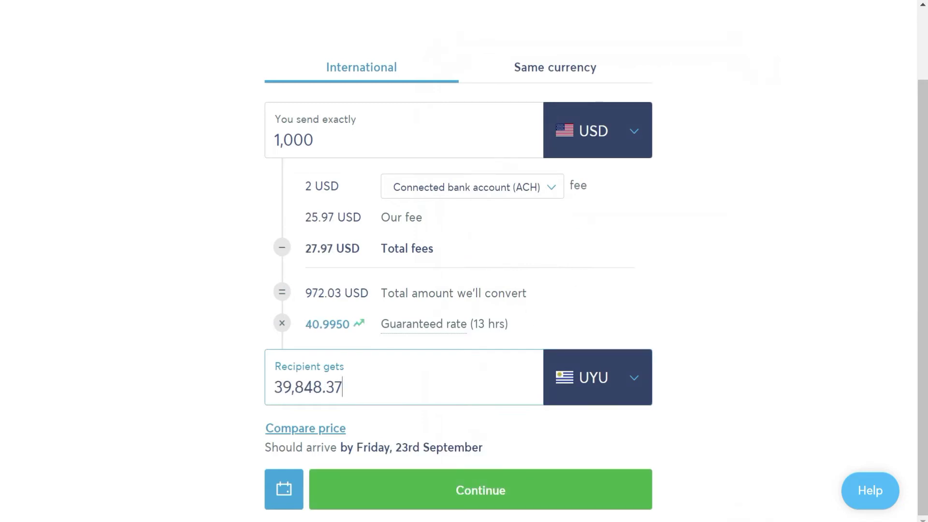
- Set the recipient amount to exactly 40,000 UYU
left_click_drag(340, 386, 274, 386)
type("40000")
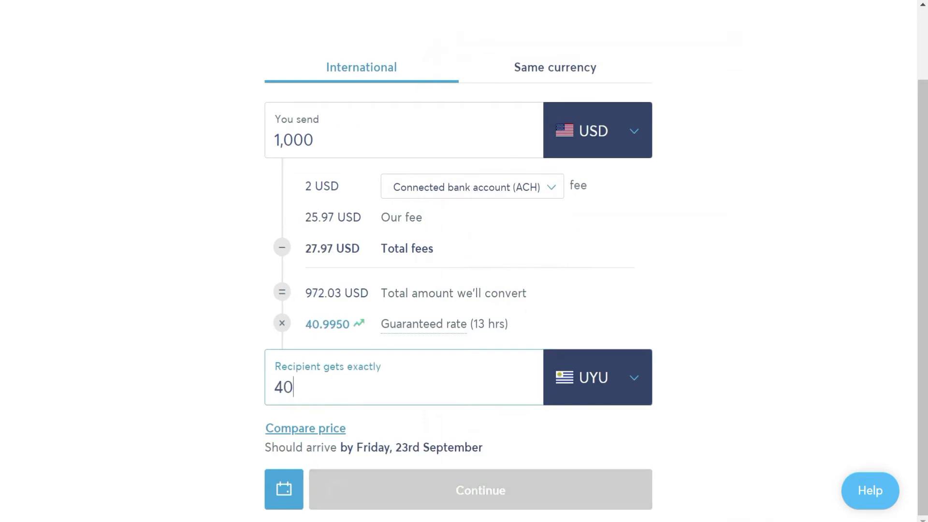
left_click(80, 289)
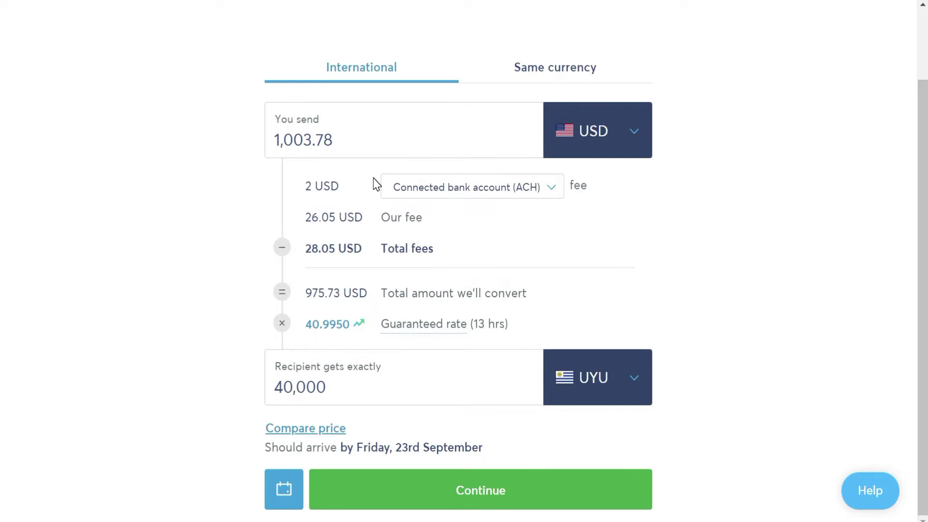
- Switch the payment method to wire transfer, bringing total fees to 29.57 USD
left_click(404, 187)
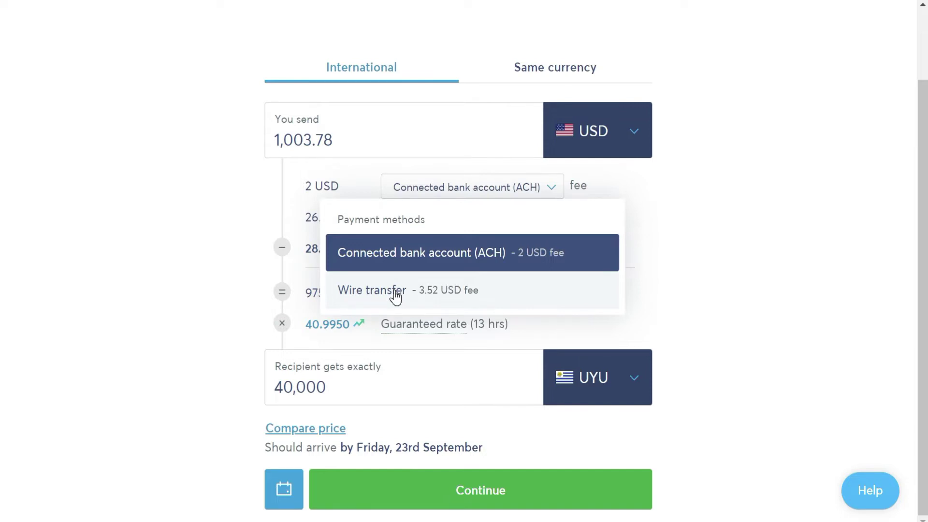
left_click(421, 285)
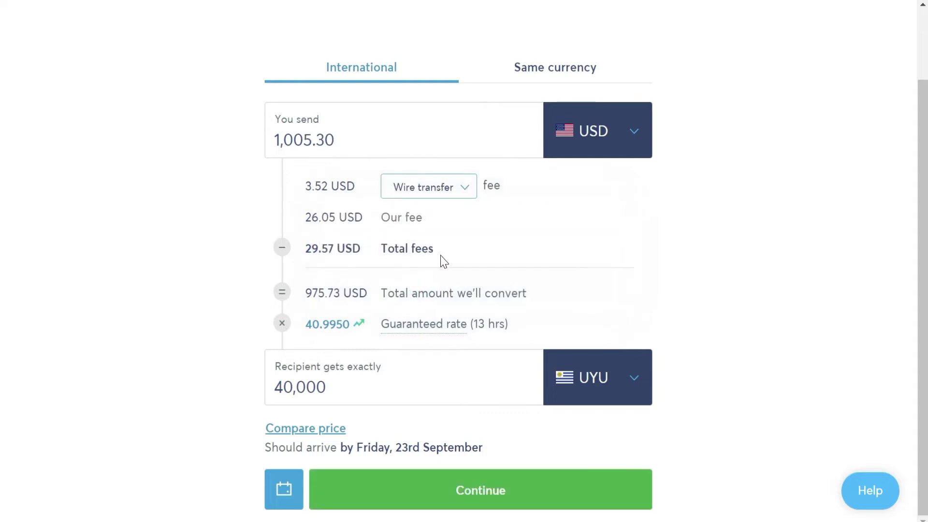
left_click_drag(436, 251, 301, 261)
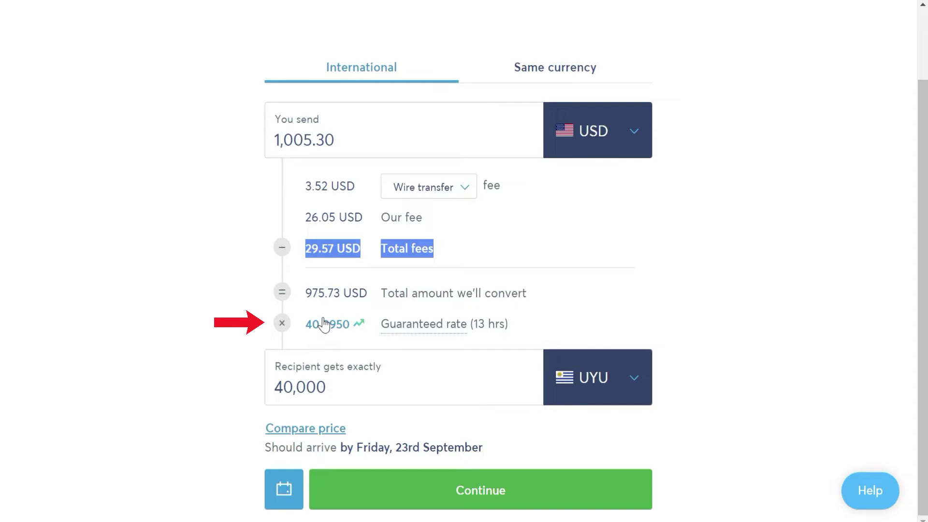
left_click(327, 292)
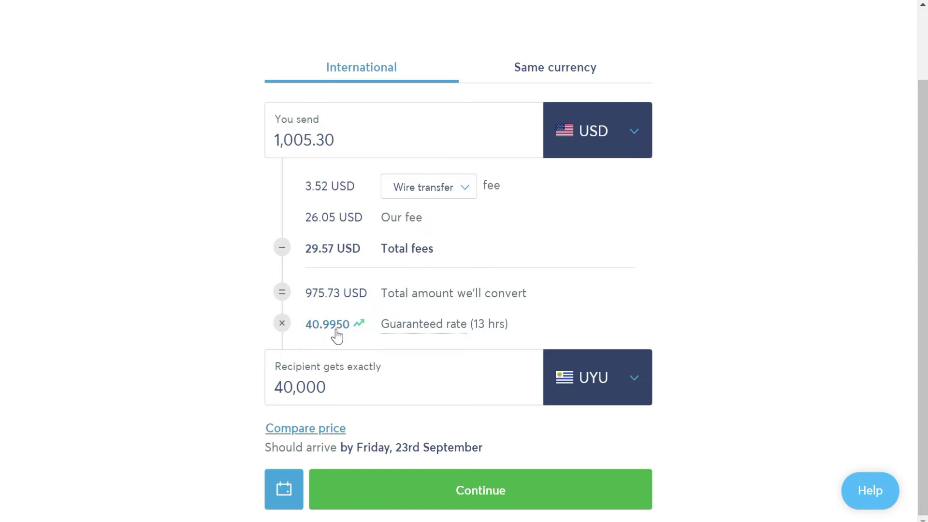
left_click(337, 329)
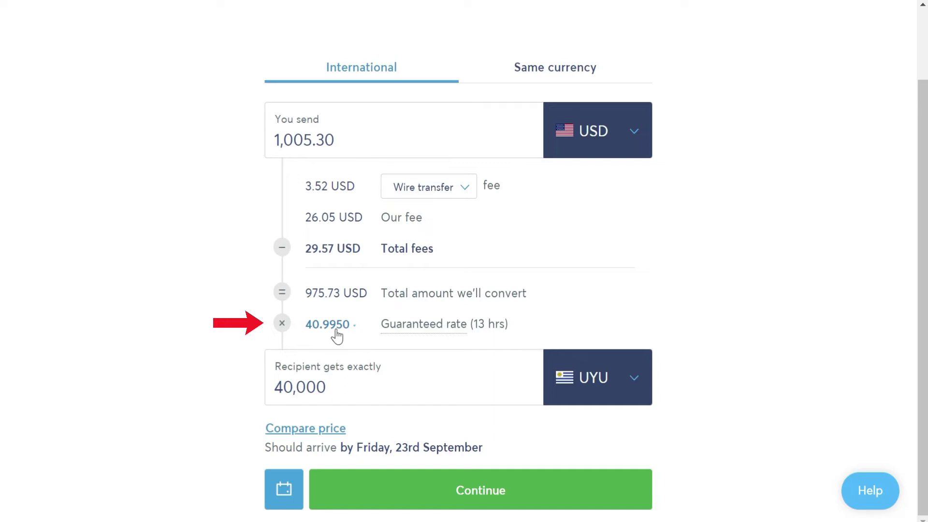
left_click(336, 331)
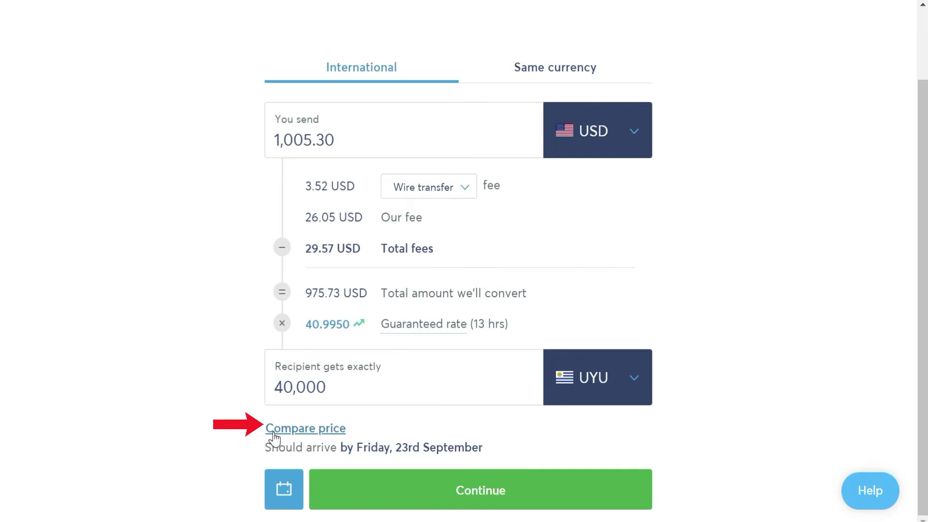
left_click(323, 429)
left_click_drag(816, 164, 822, 341)
key("Escape")
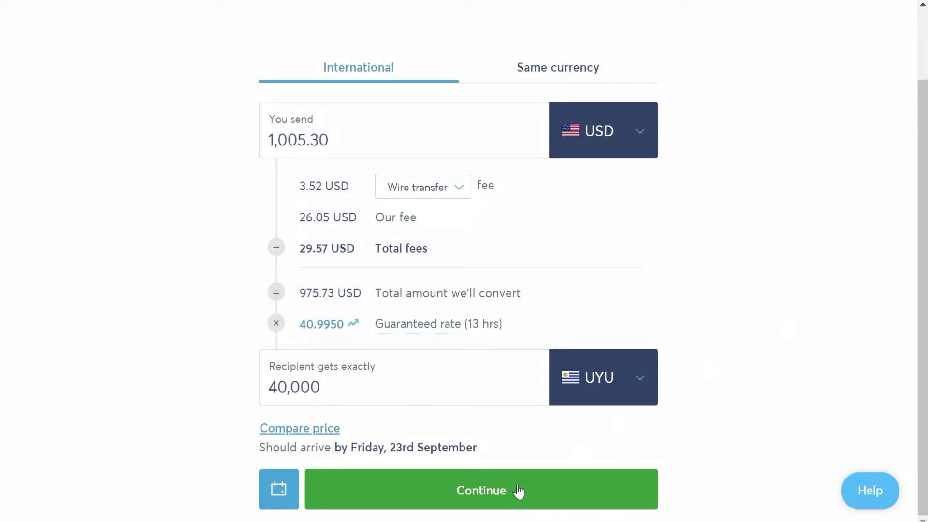
- Continue to the recipient step, choose Someone else, and review the recipient bank details form
left_click(515, 490)
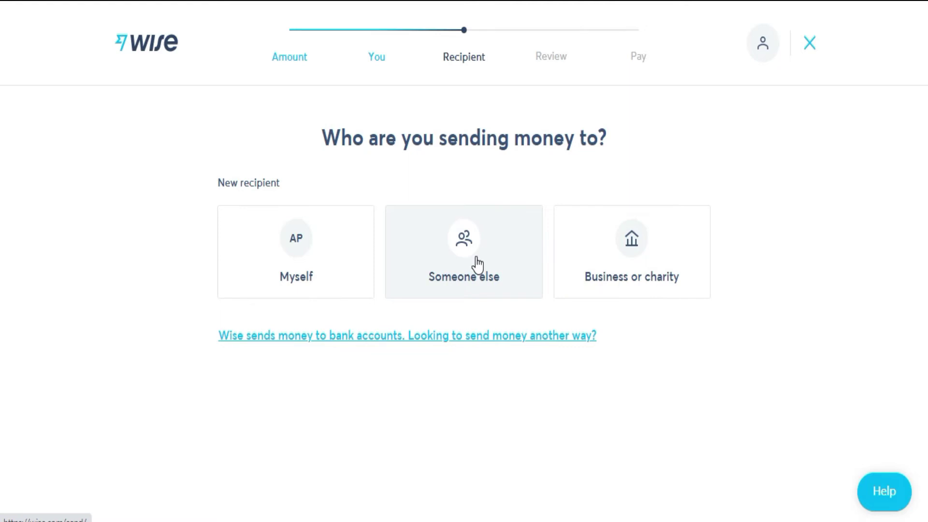
left_click(476, 257)
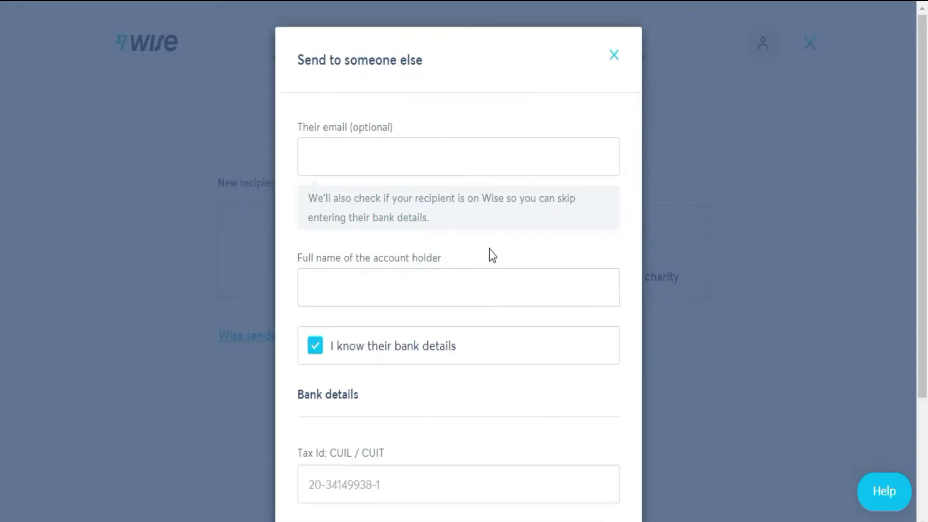
scroll(530, 229, "down", 2)
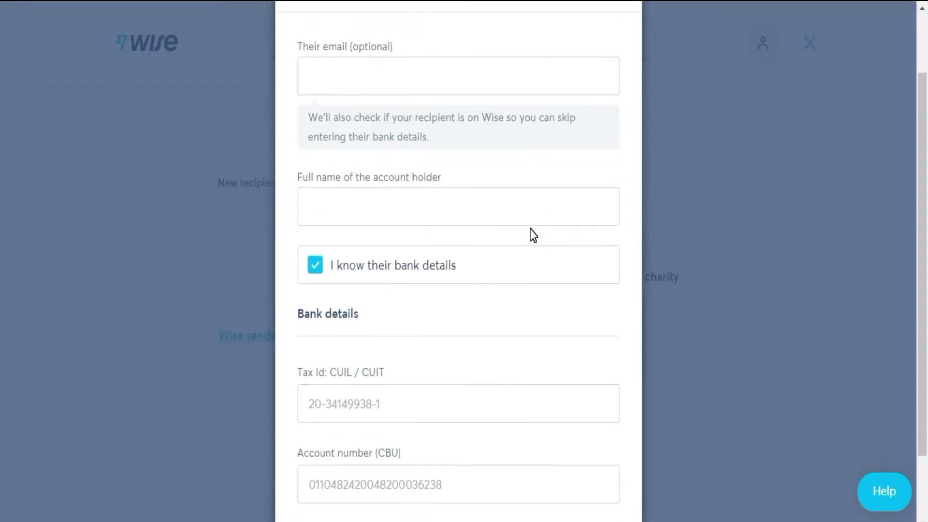
scroll(530, 229, "down", 2)
scroll(529, 229, "up", 2)
scroll(549, 330, "down", 2)
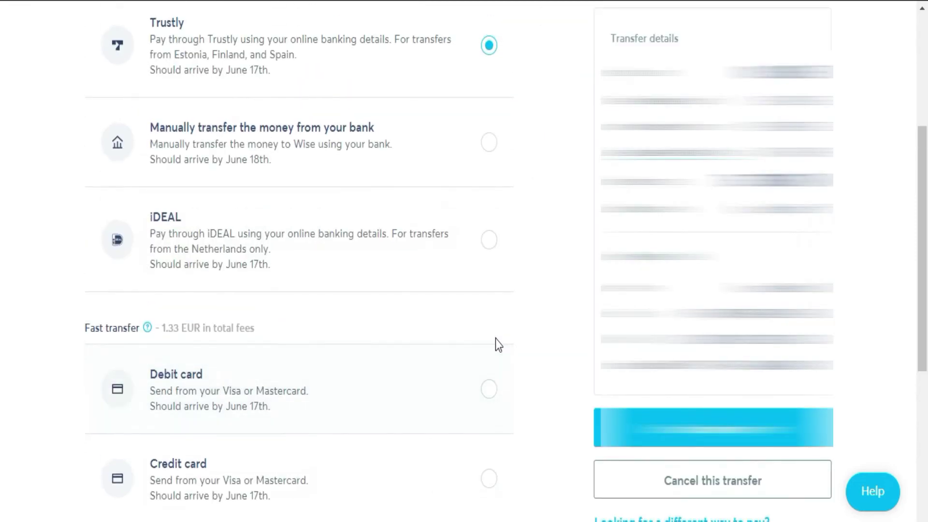
scroll(532, 352, "up", 2)
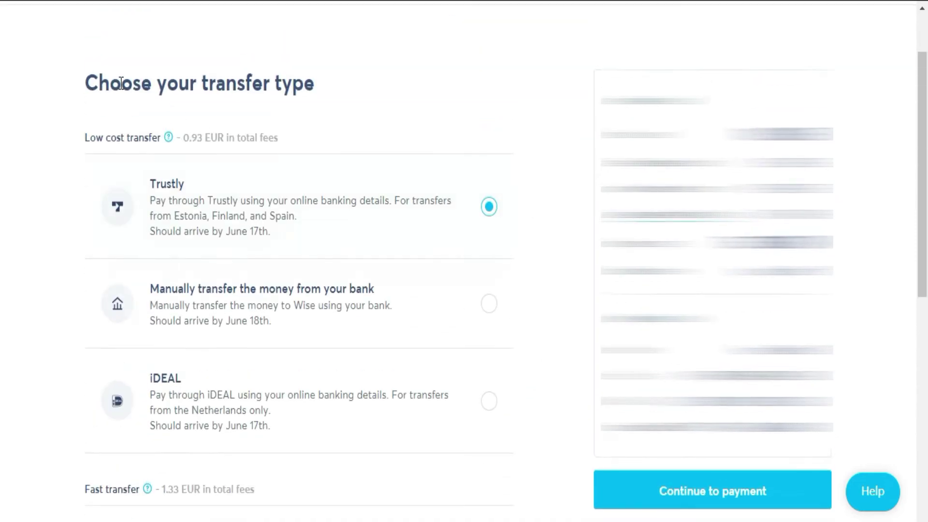
- Choose manually transferring the money from your bank as the transfer type and continue to payment
triple_click(182, 87)
scroll(193, 97, "down", 3)
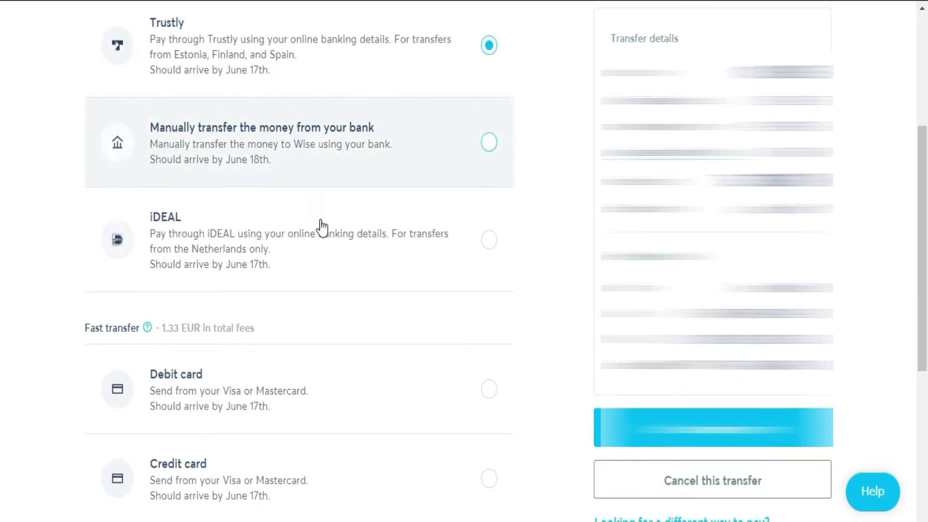
scroll(333, 242, "down", 2)
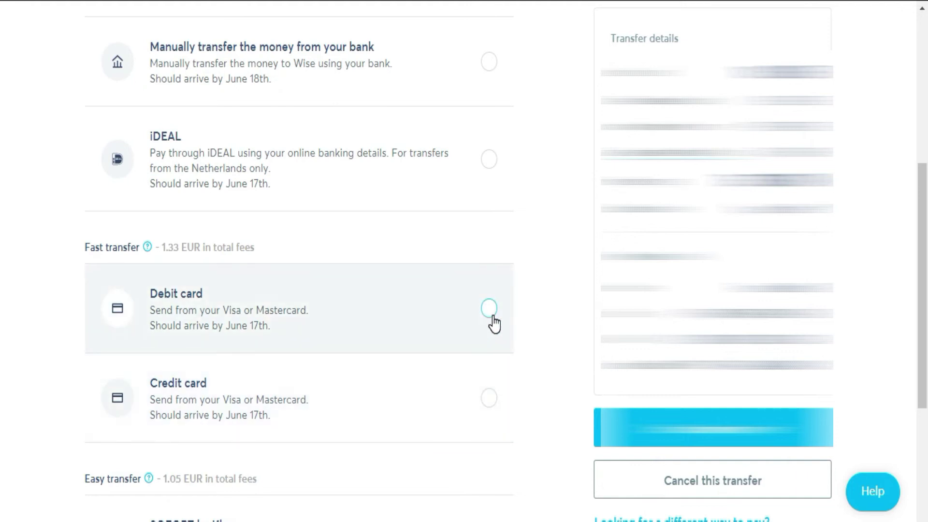
scroll(525, 334, "down", 3)
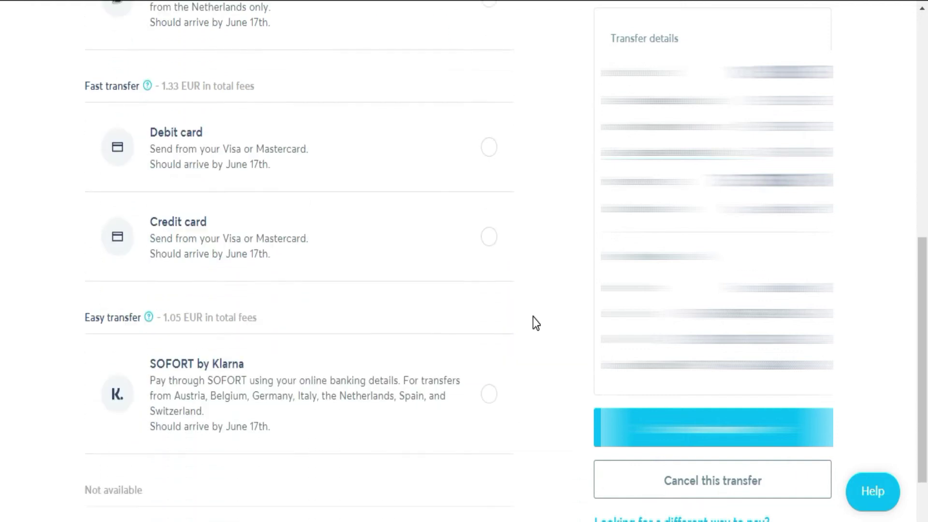
scroll(534, 315, "up", 5)
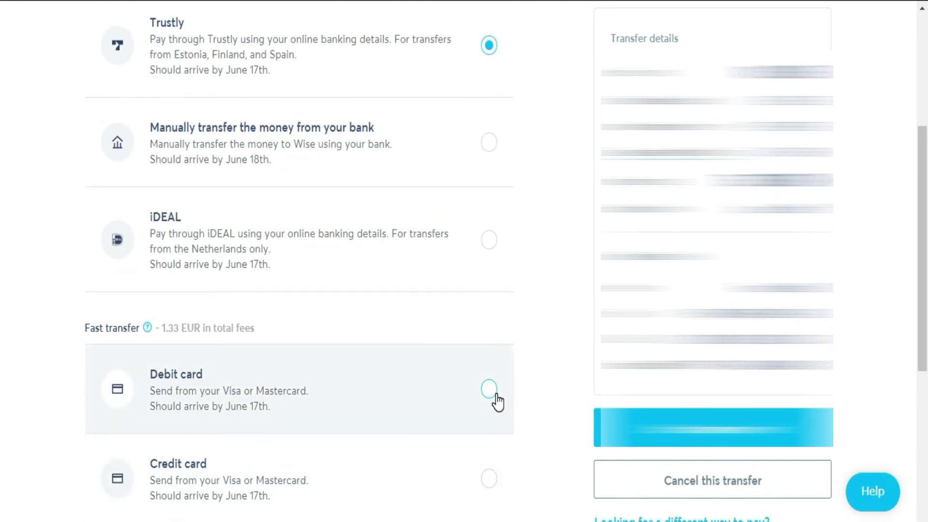
scroll(503, 386, "up", 2)
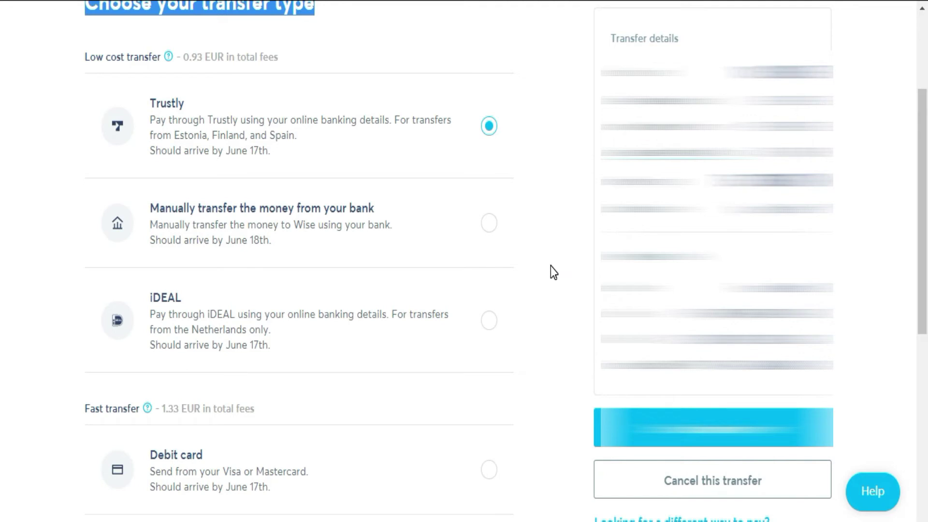
left_click(498, 242)
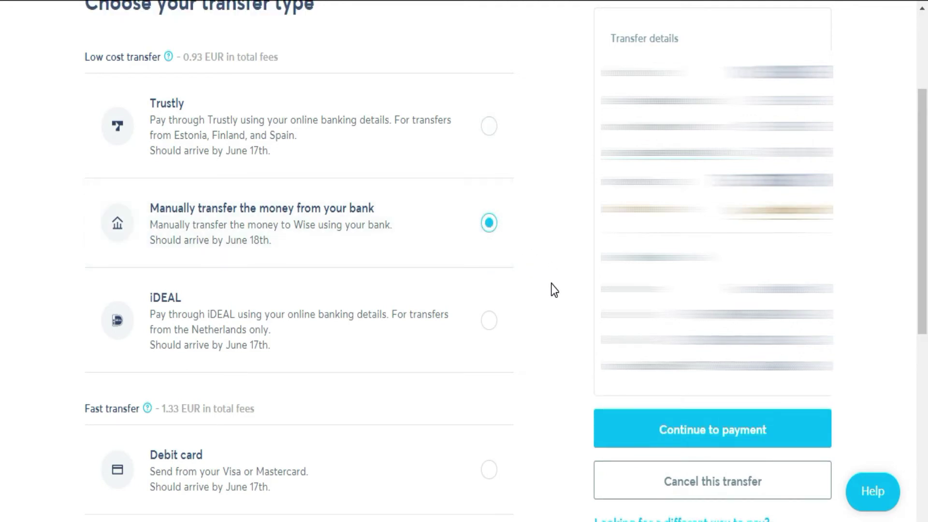
left_click(490, 471)
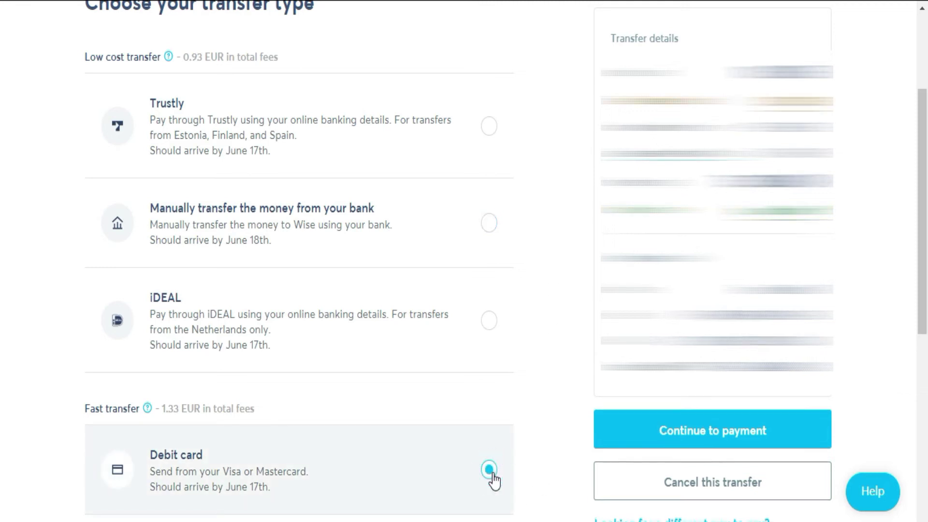
left_click(496, 228)
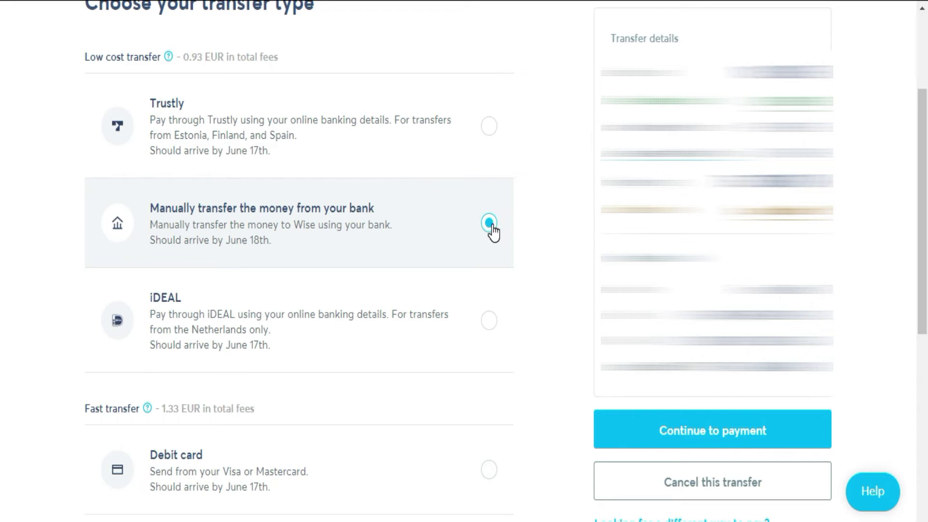
scroll(531, 289, "down", 2)
left_click(675, 437)
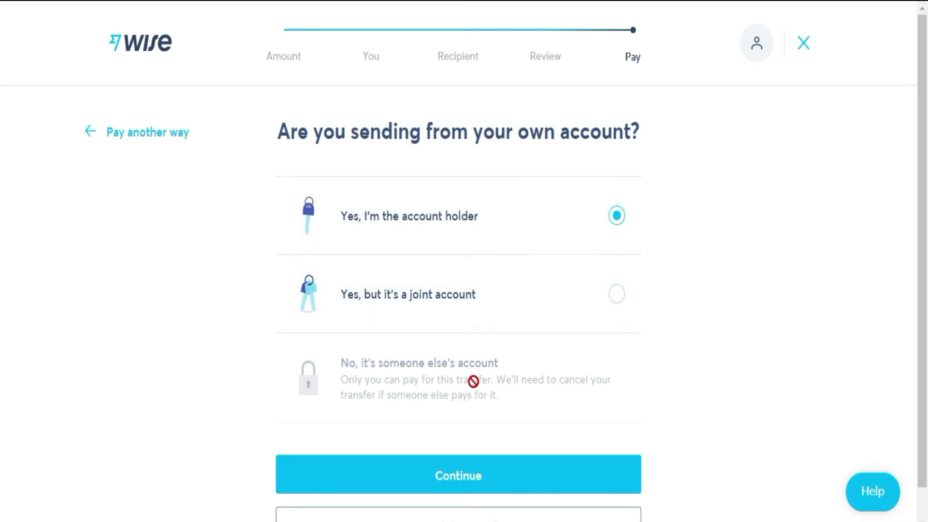
- Confirm you're the account holder, pay via online banking, and review the bank details
left_click(466, 490)
left_click(459, 276)
left_click(454, 385)
left_click(452, 213)
scroll(530, 298, "down", 2)
left_click(462, 442)
scroll(529, 371, "down", 2)
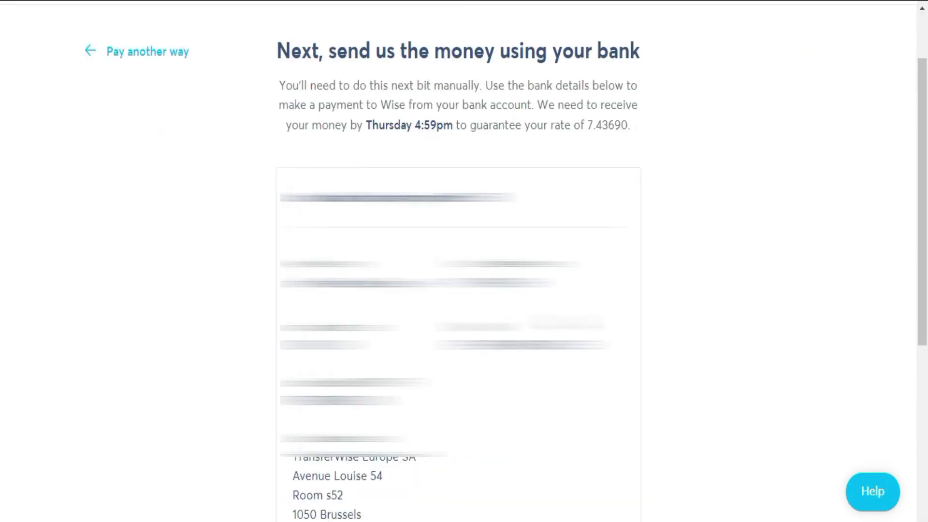
scroll(458, 290, "down", 2)
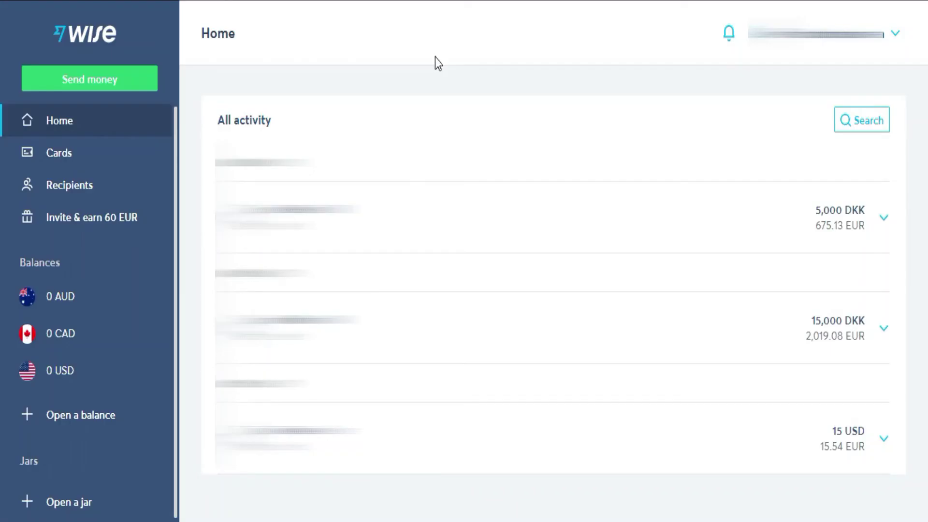
- Look over the Cards page and its 7 EUR debit card offer
left_click(121, 158)
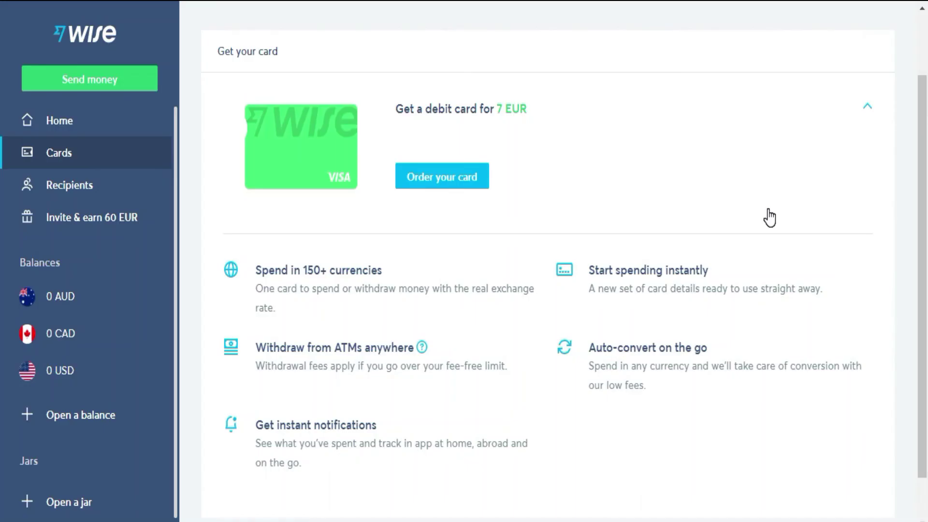
scroll(915, 189, "down", 1)
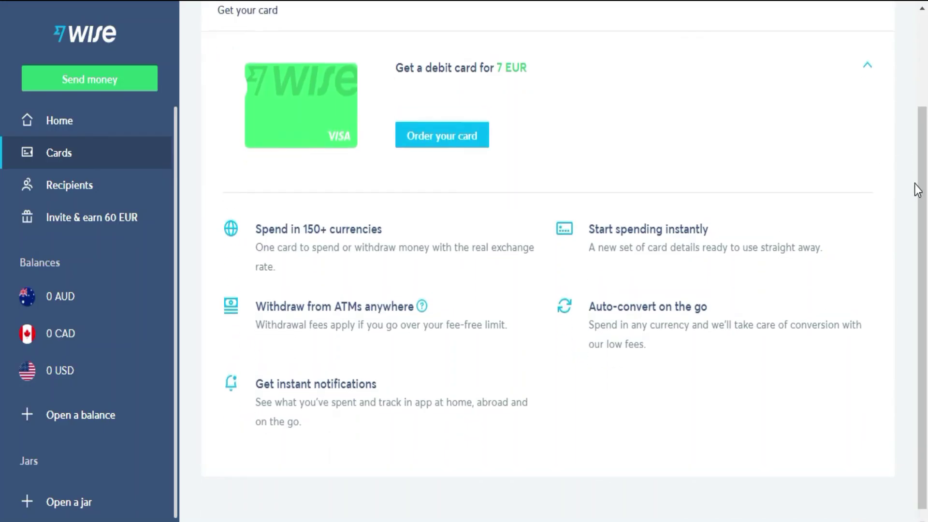
scroll(916, 189, "up", 2)
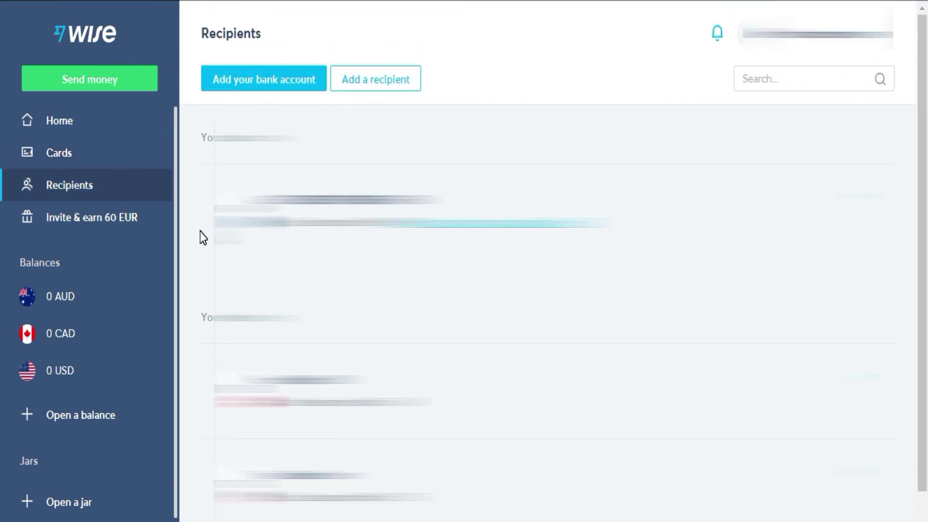
- Start a new recipient as a Person and scroll through the form
scroll(203, 236, "down", 1)
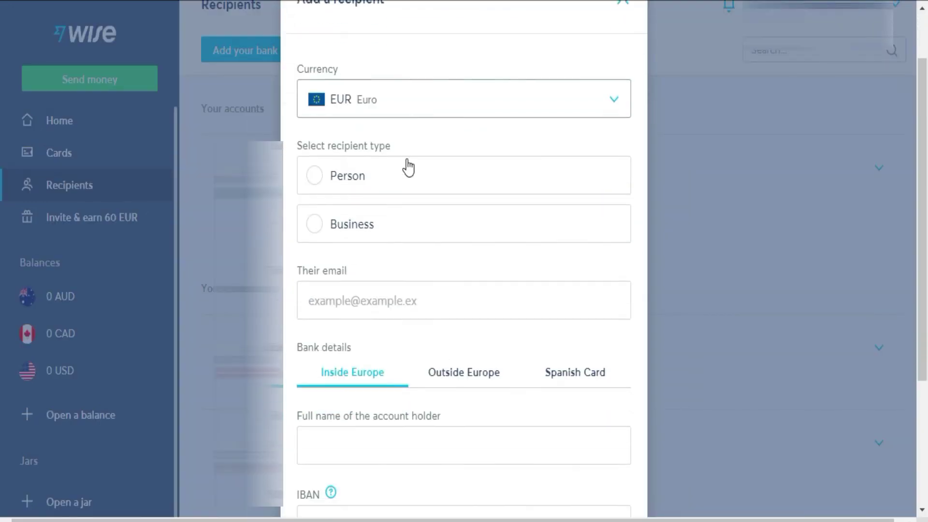
scroll(405, 164, "down", 2)
left_click(366, 177)
scroll(366, 184, "down", 4)
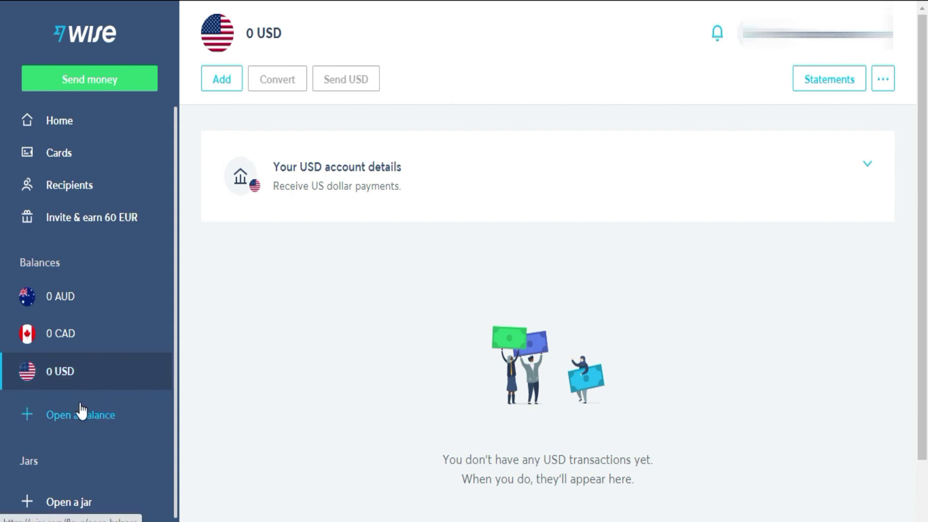
- Open a new Euro (EUR) balance
left_click(85, 419)
left_click(83, 417)
left_click(84, 417)
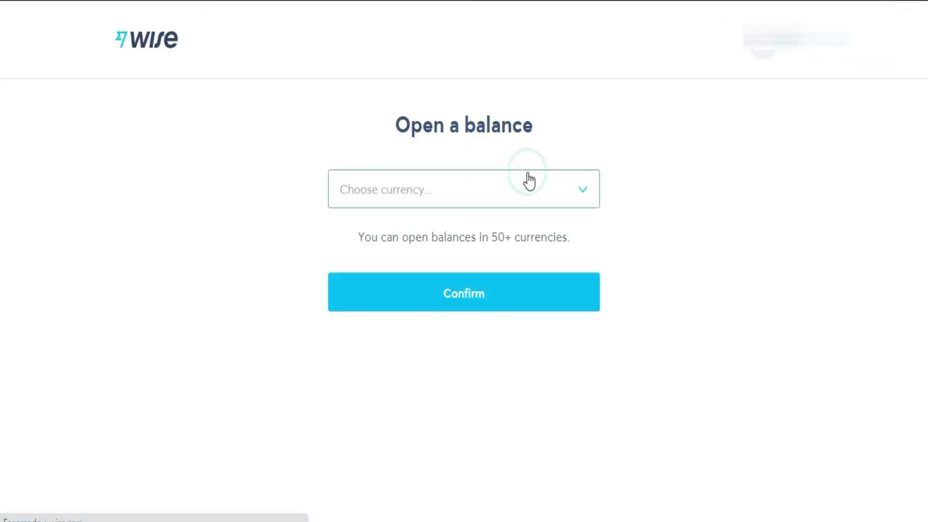
left_click(527, 182)
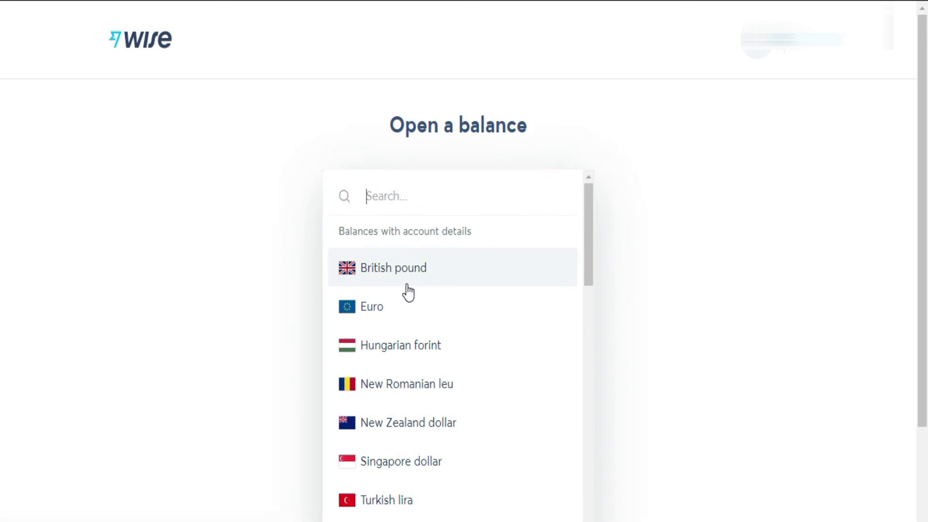
left_click(376, 307)
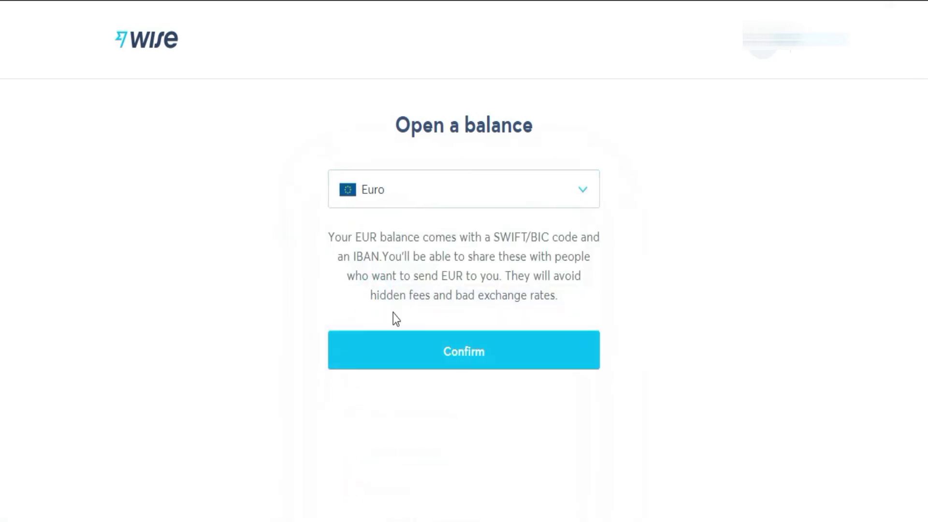
left_click(464, 351)
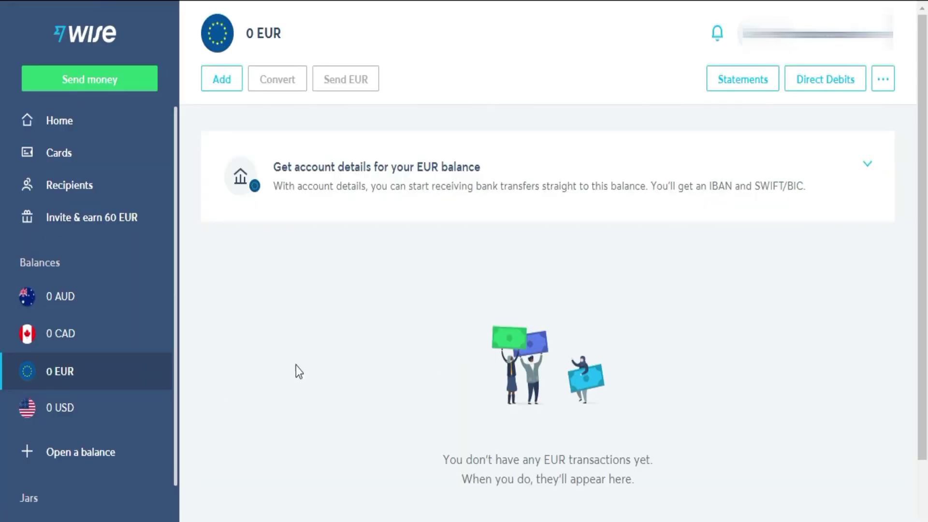
- Open the 0 USD balance, expand its account details, and scroll to the 7.50 USD wire-transfer fee
left_click(110, 404)
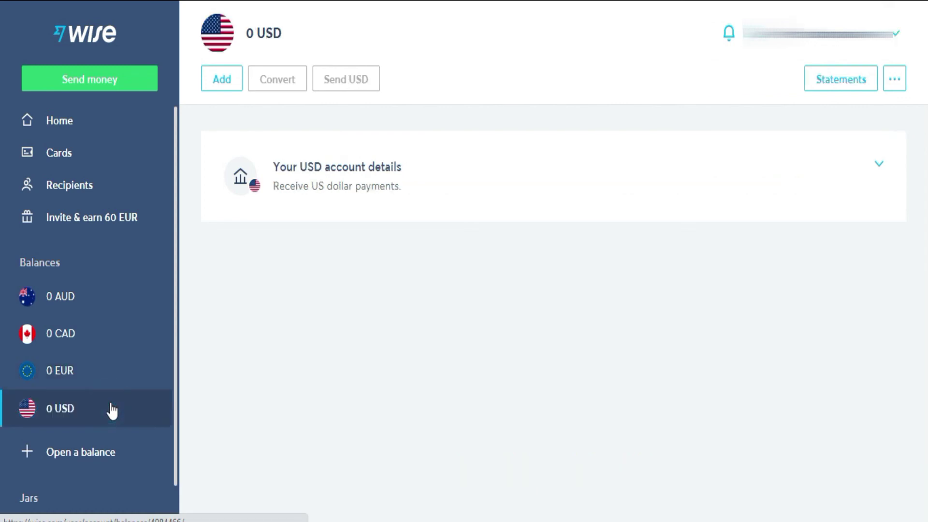
left_click(588, 173)
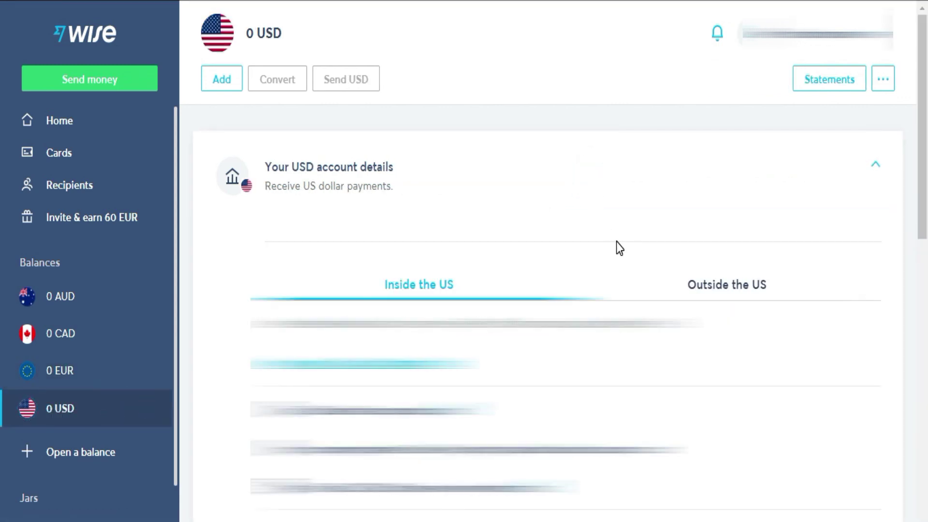
scroll(616, 242, "down", 2)
scroll(617, 242, "down", 2)
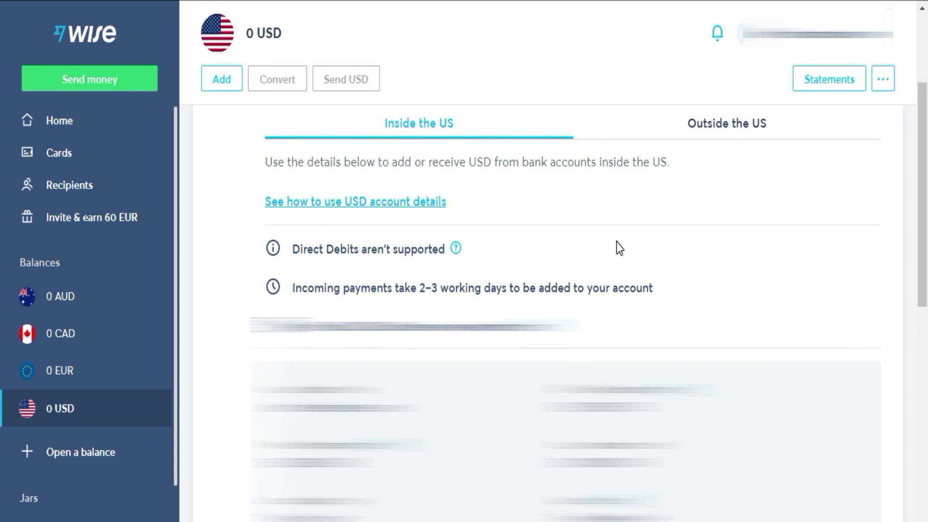
scroll(617, 243, "down", 2)
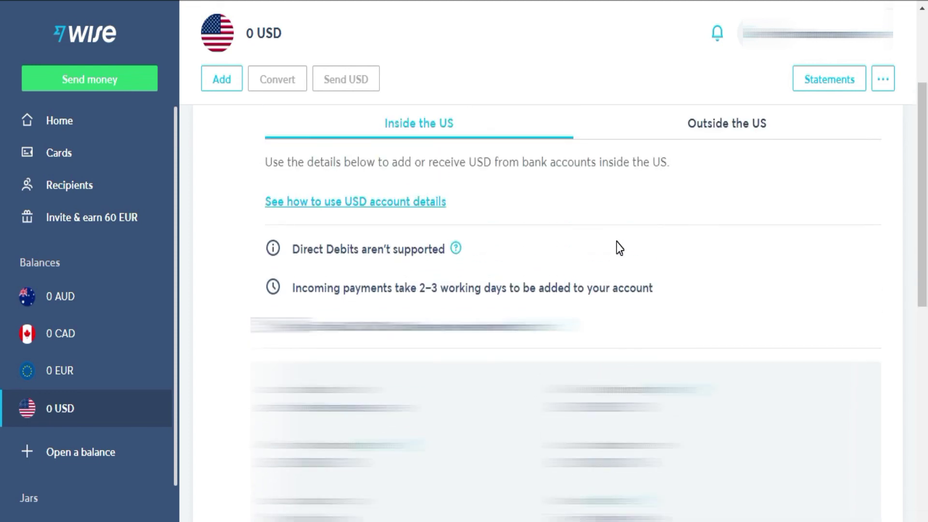
scroll(616, 241, "down", 2)
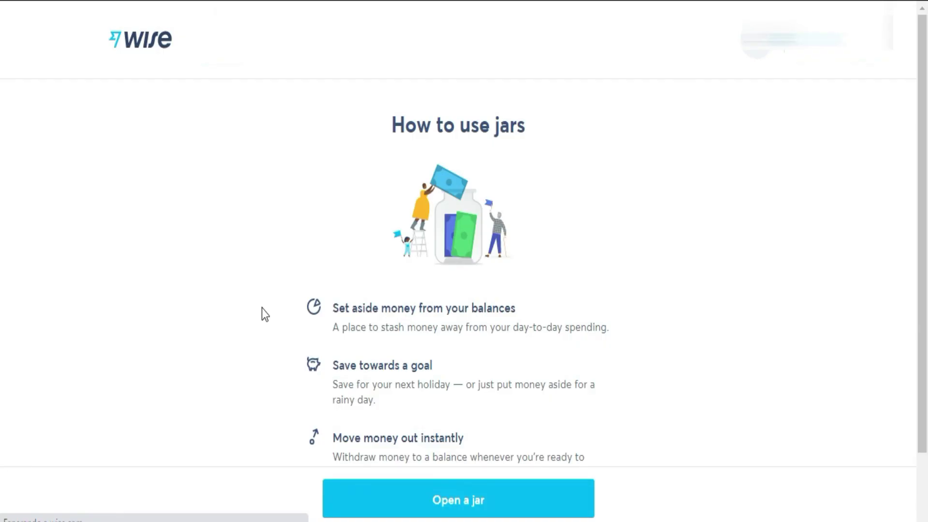
- Start opening a new jar, then return to the 'How to use jars' intro without creating one
scroll(263, 313, "down", 2)
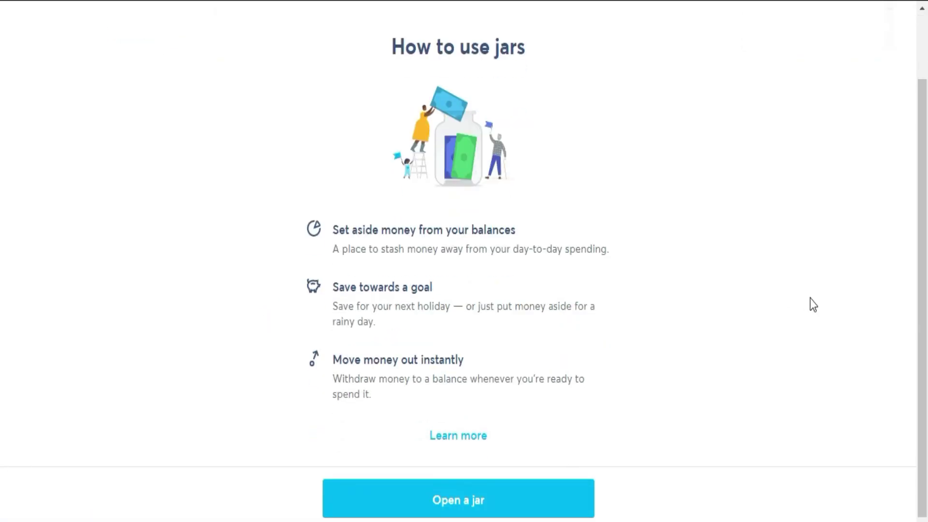
left_click(480, 503)
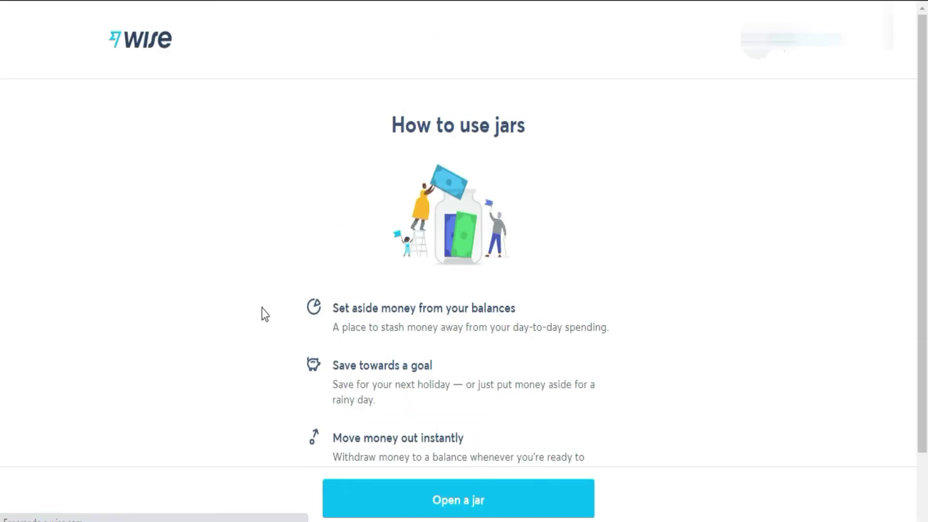
scroll(261, 311, "down", 2)
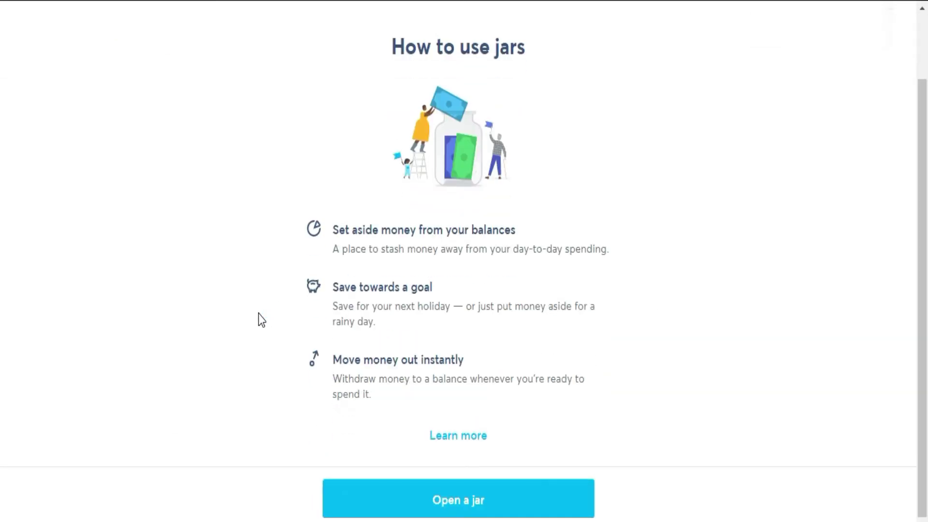